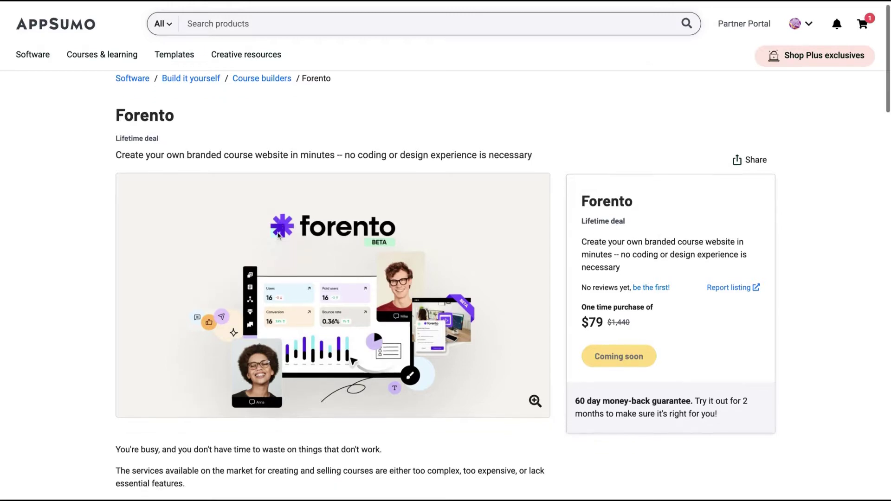
# - Scroll down through the Forento dashboard and back up to the top
pyautogui.scroll(-5, 453, 326)
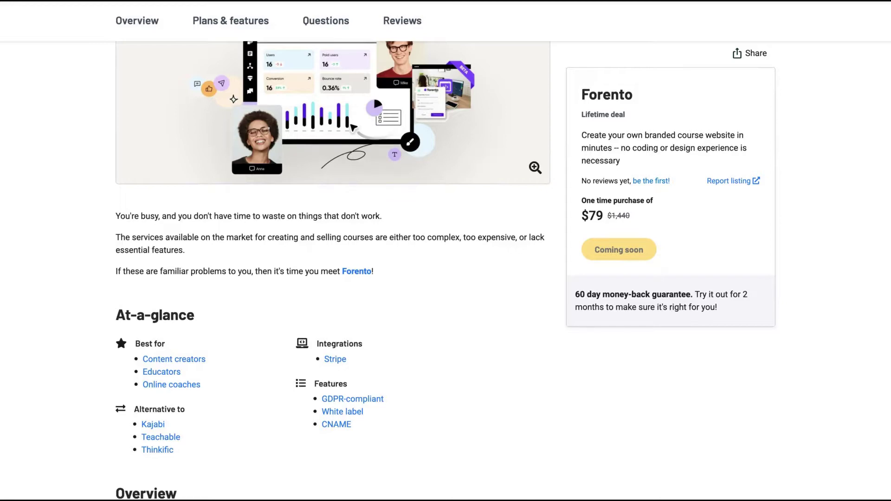
pyautogui.scroll(-5, 462, 290)
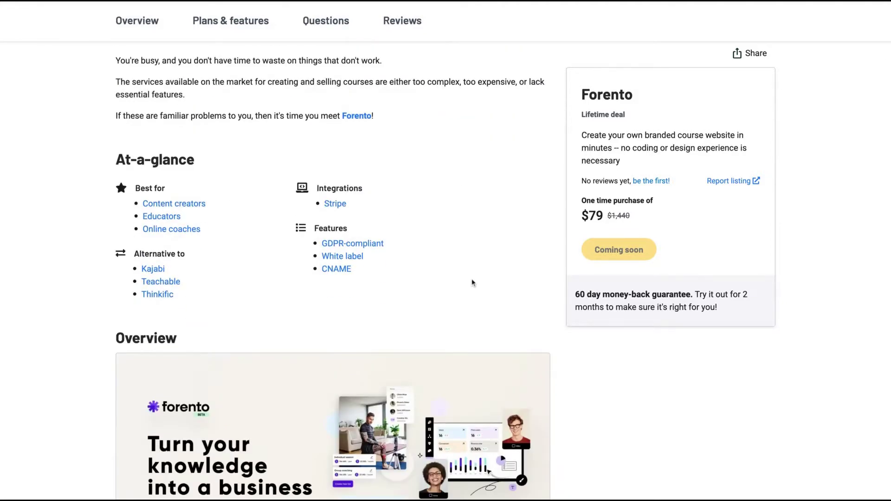
pyautogui.scroll(-2, 479, 280)
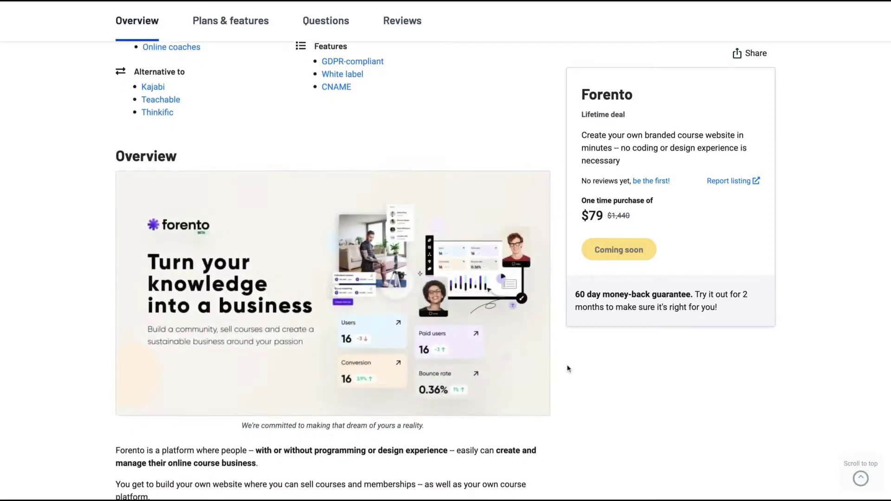
pyautogui.scroll(-10, 566, 367)
pyautogui.scroll(-3, 566, 368)
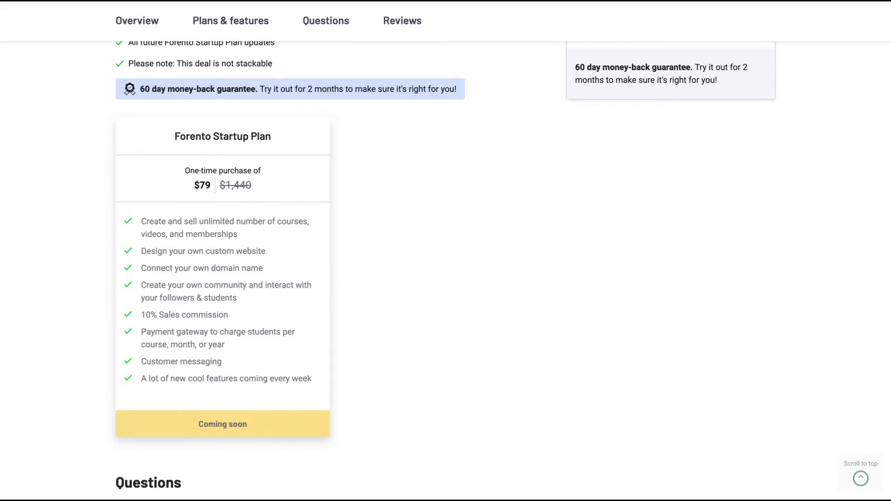
pyautogui.moveTo(159, 316); pyautogui.dragTo(228, 315)
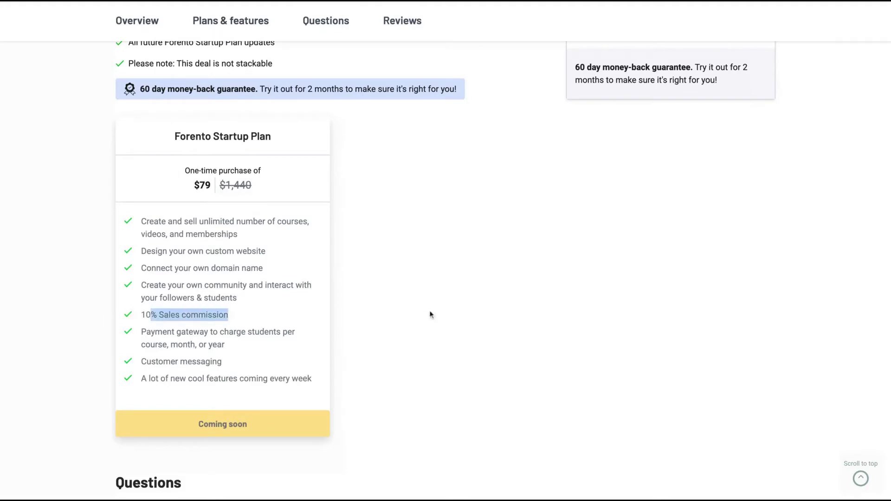
pyautogui.scroll(10, 434, 315)
pyautogui.scroll(2, 434, 314)
pyautogui.scroll(4, 399, 253)
pyautogui.scroll(3, 399, 253)
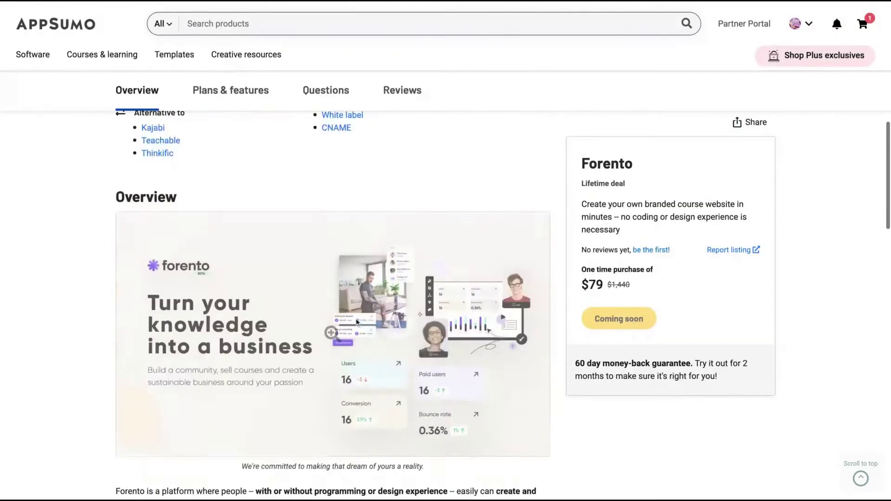
pyautogui.scroll(6, 557, 150)
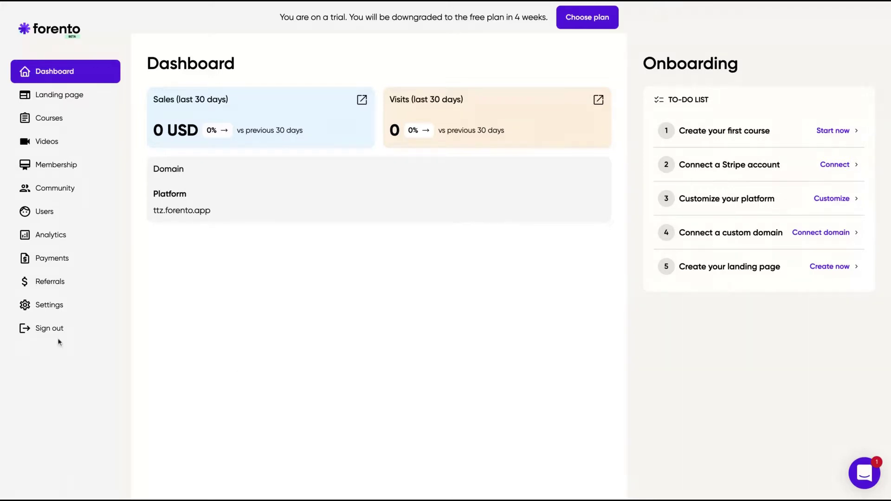
# - Check Team Members, cancel a started invitation, and move on to Customize Platform
pyautogui.click(55, 310)
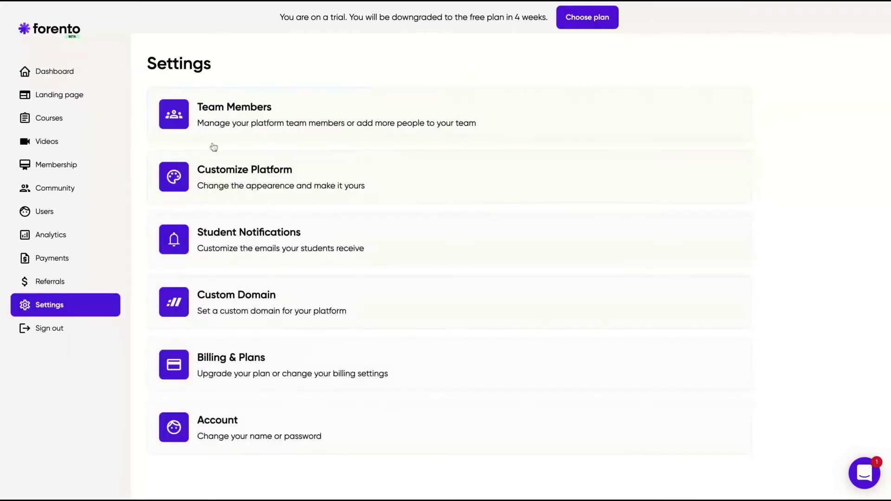
pyautogui.click(271, 107)
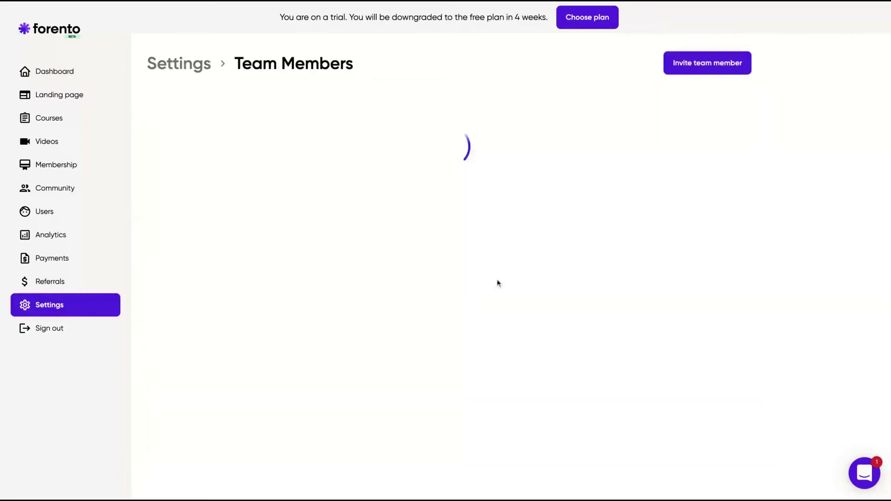
pyautogui.click(689, 71)
pyautogui.click(441, 296)
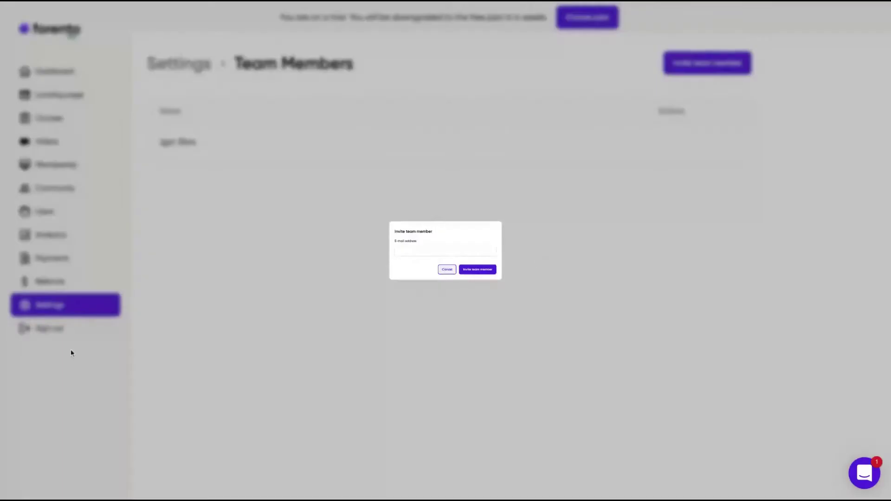
pyautogui.click(55, 317)
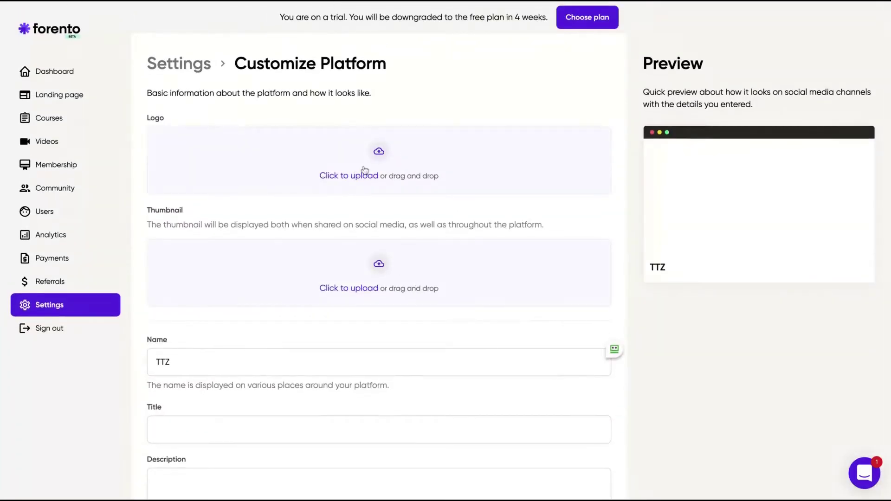
# - Upload a Z logo and a portrait thumbnail image for the platform
pyautogui.click(365, 170)
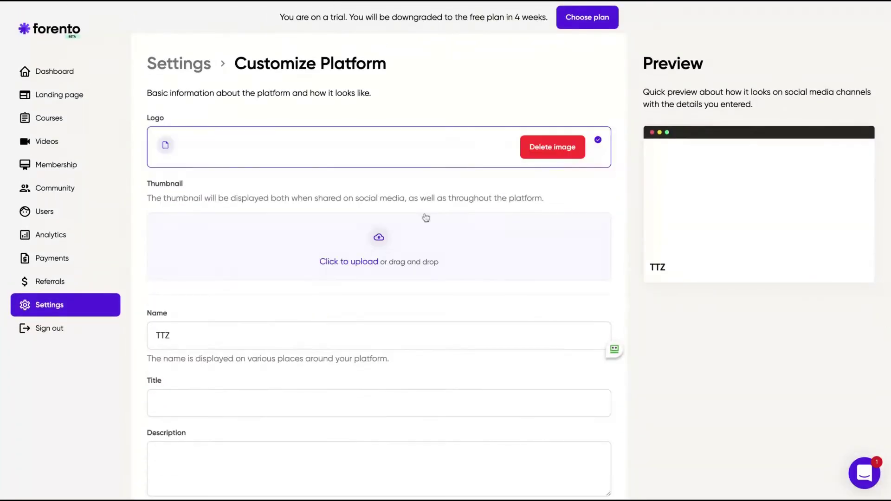
pyautogui.click(344, 264)
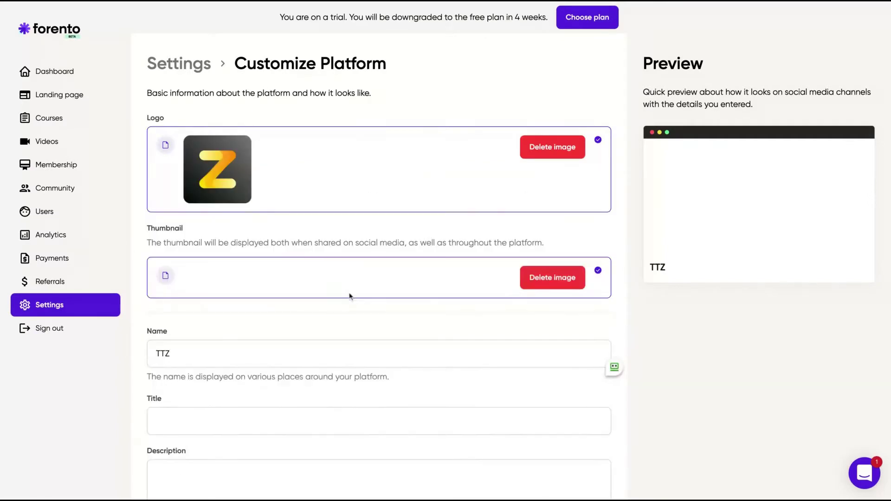
pyautogui.scroll(-1, 348, 295)
pyautogui.scroll(-2, 255, 241)
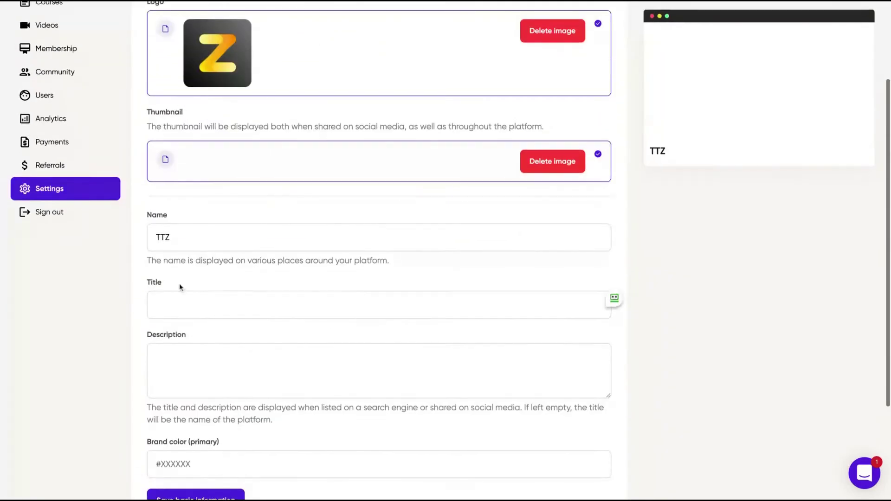
pyautogui.scroll(-1, 218, 274)
# - Rename the platform 'Tech Trends Zone' and give it the description 'My new LMS'
pyautogui.doubleClick(184, 210)
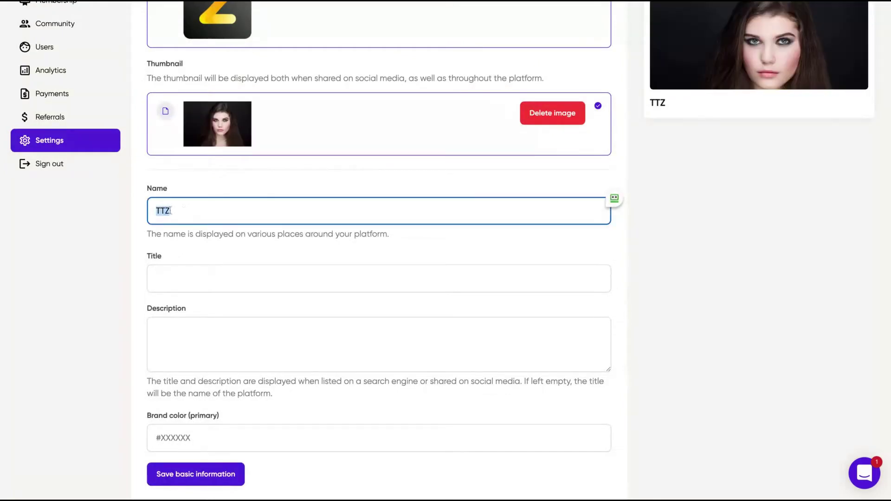
pyautogui.write('Tech Trends Zone')
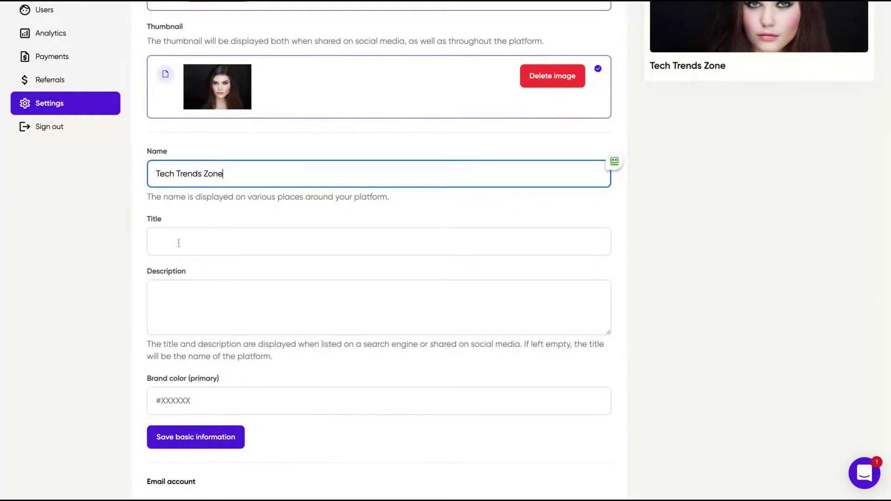
pyautogui.click(179, 241)
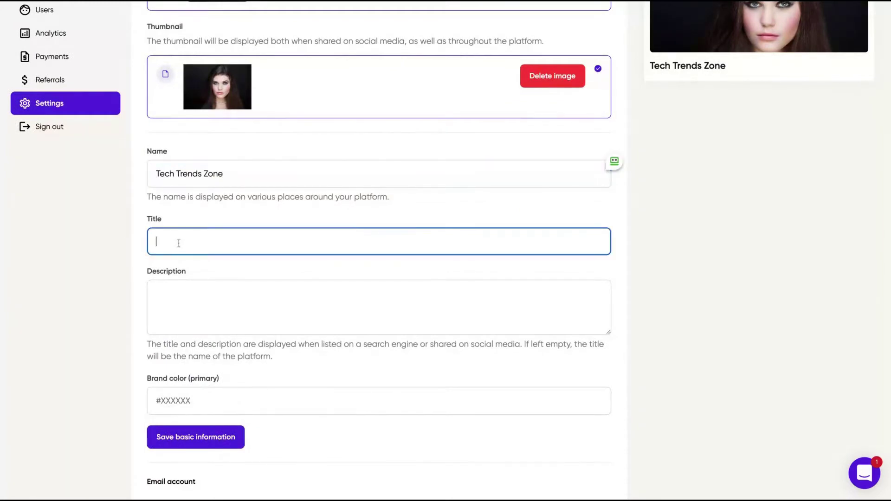
pyautogui.write('TTZ')
pyautogui.press('BackSpace')
pyautogui.press('BackSpace')
pyautogui.press('BackSpace')
pyautogui.click(180, 308)
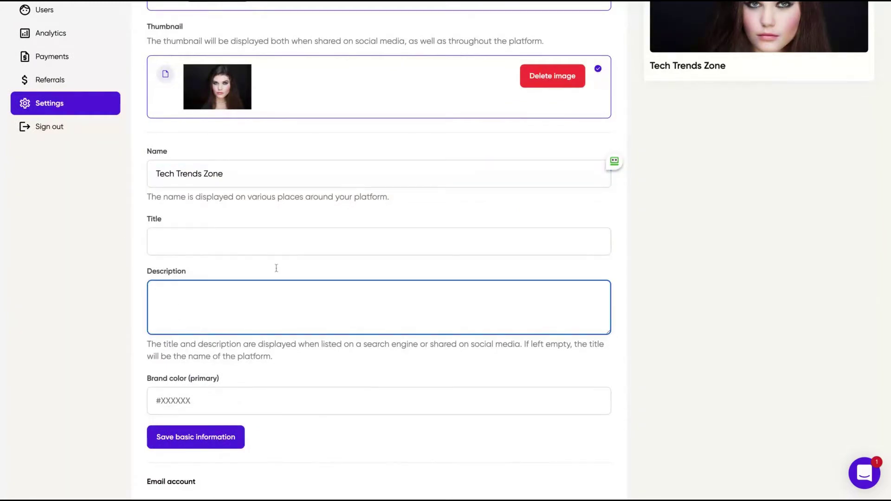
pyautogui.write('My new LMS')
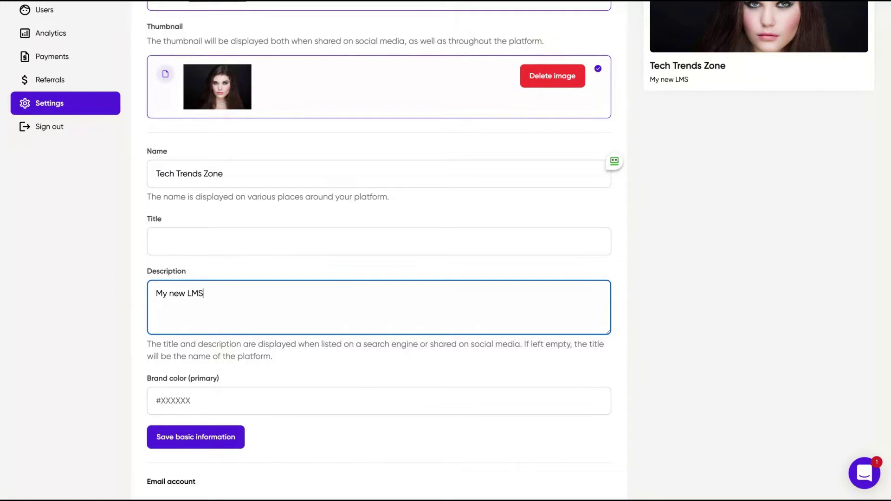
# - Leave the brand colour unset and save the basic platform information
pyautogui.scroll(-2, 292, 402)
pyautogui.click(216, 331)
pyautogui.write('#')
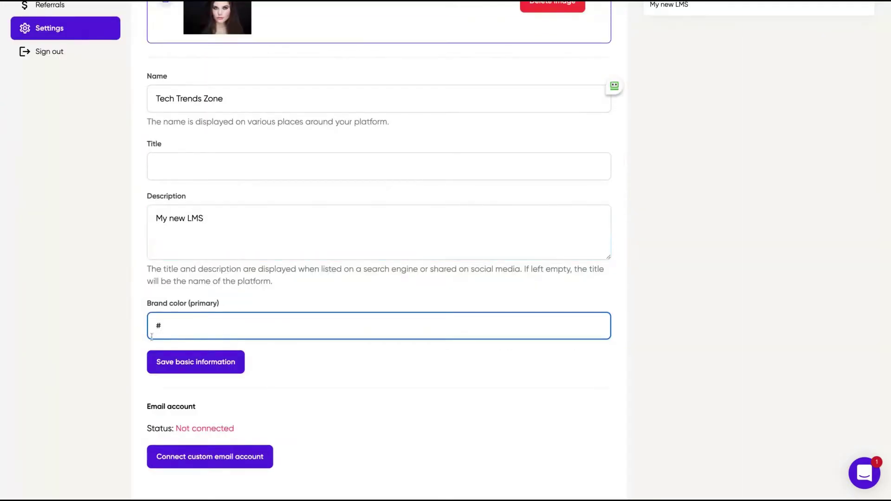
pyautogui.click(118, 335)
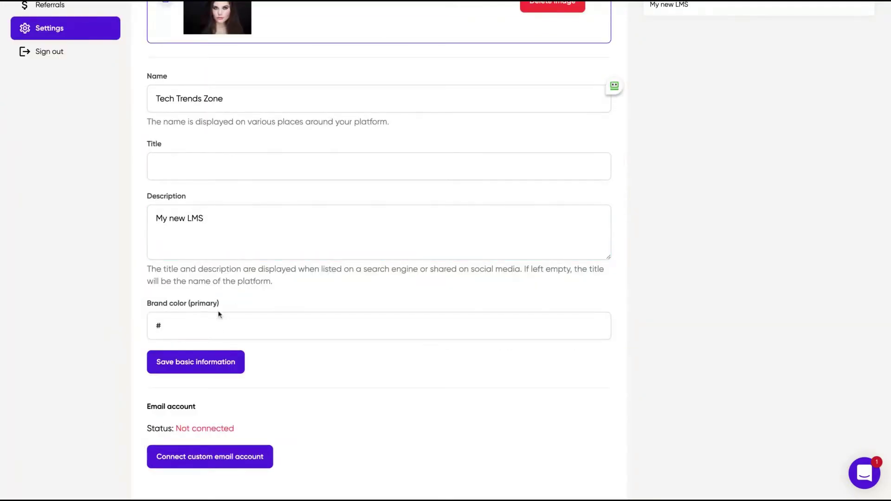
pyautogui.click(225, 361)
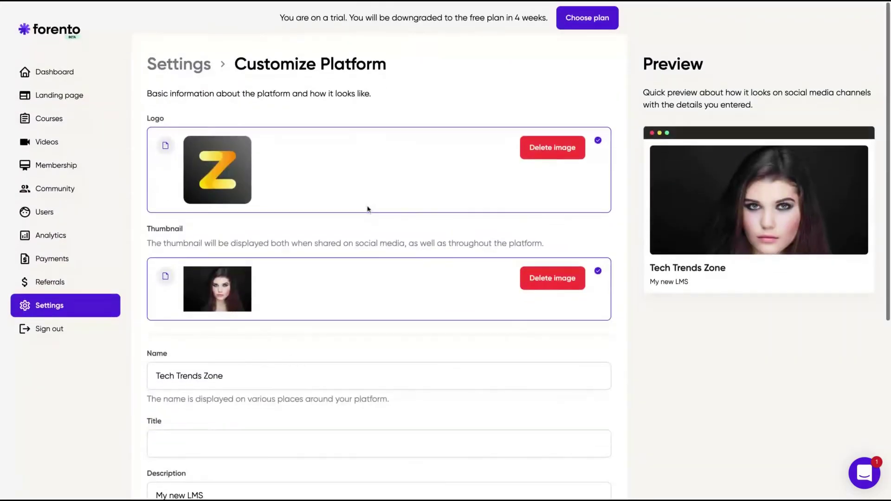
pyautogui.scroll(-5, 352, 260)
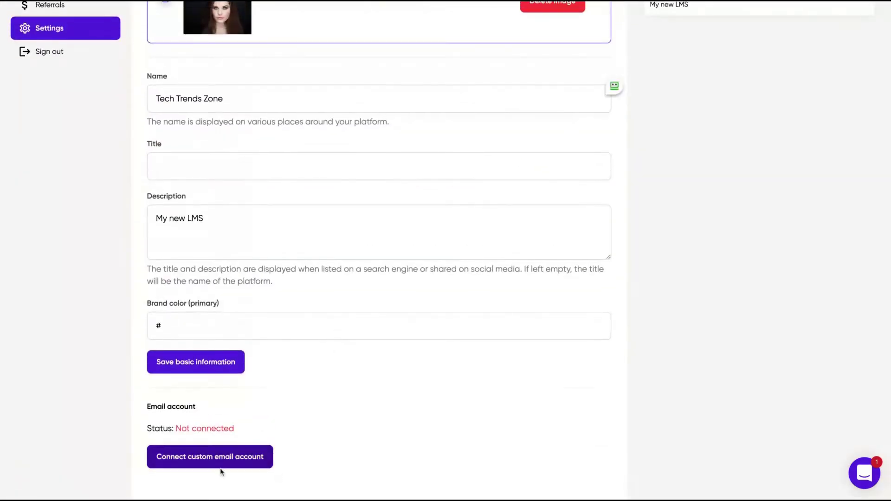
# - Cancel the custom email account form unconnected and move on to the Student Notifications emails
pyautogui.click(234, 461)
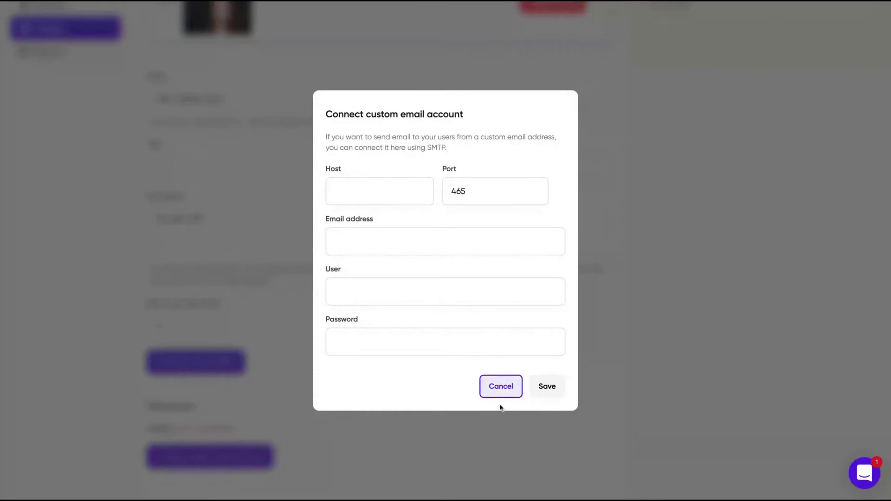
pyautogui.click(492, 390)
pyautogui.scroll(5, 437, 309)
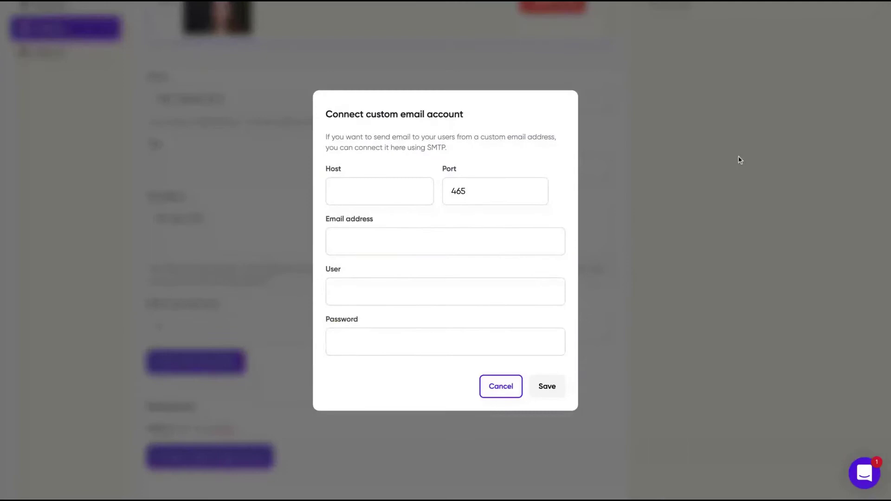
pyautogui.click(500, 386)
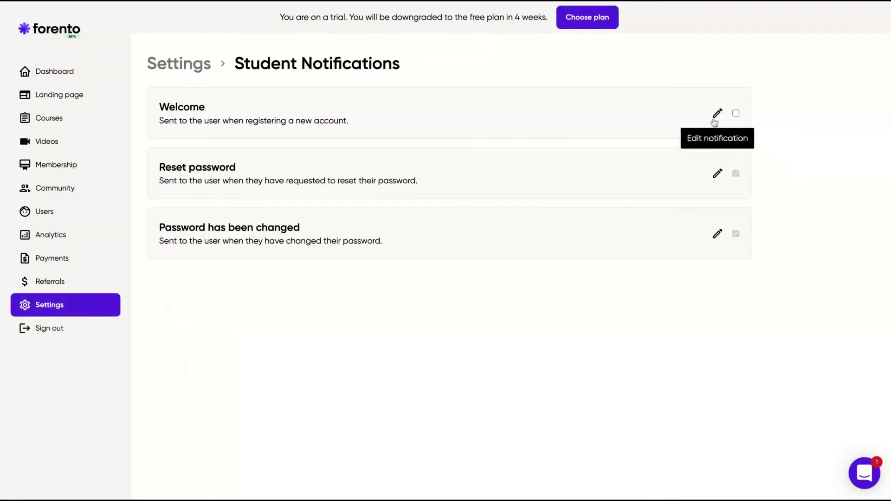
# - Switch the Welcome email to custom content, exposing its editable subject and text
pyautogui.click(717, 114)
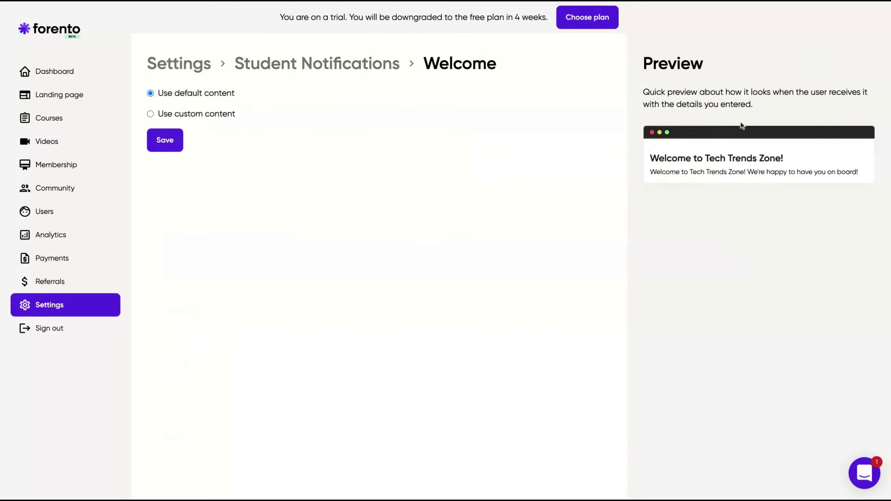
pyautogui.click(150, 114)
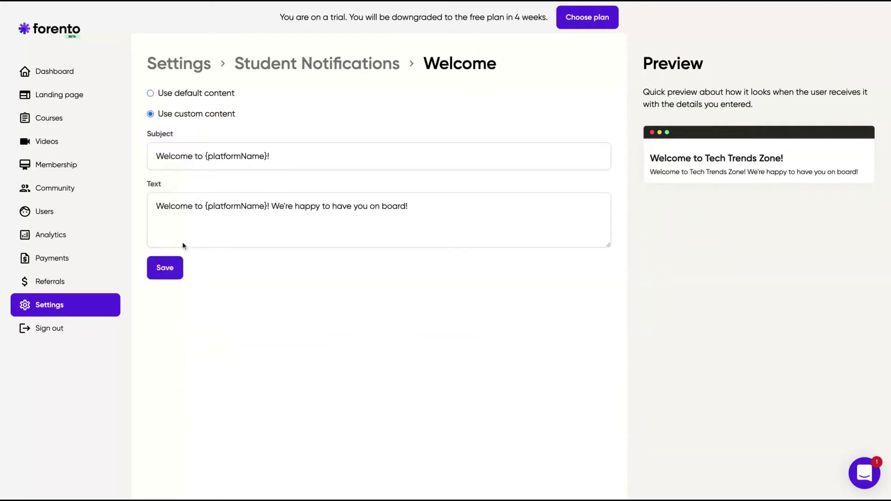
# - Try Custom Domain's Add domain and manual configuration, then cancel with no domain added
pyautogui.click(64, 305)
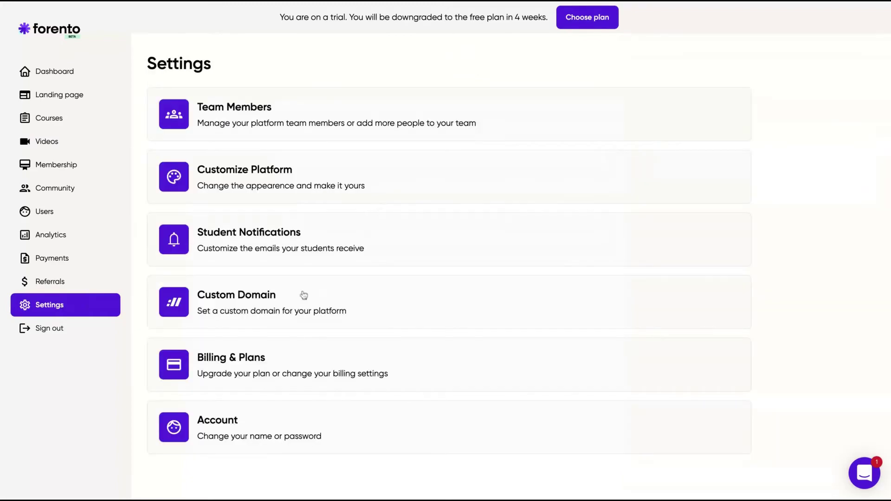
pyautogui.click(260, 305)
pyautogui.click(710, 68)
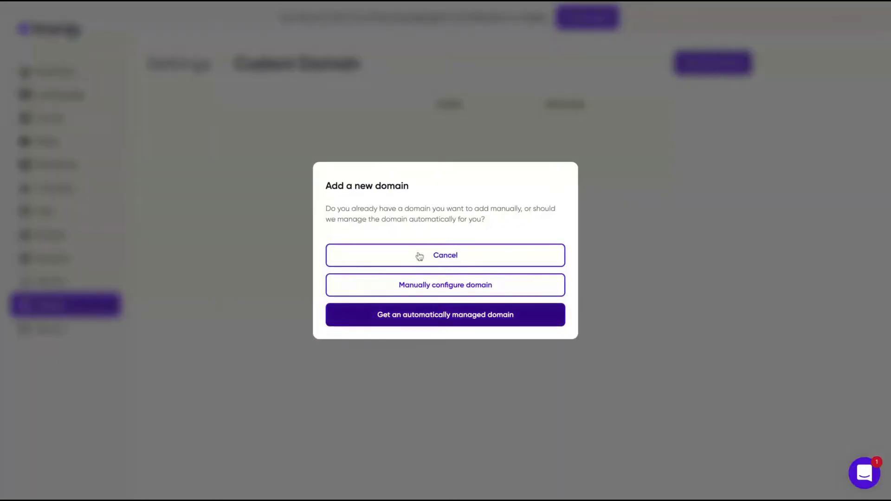
pyautogui.click(405, 285)
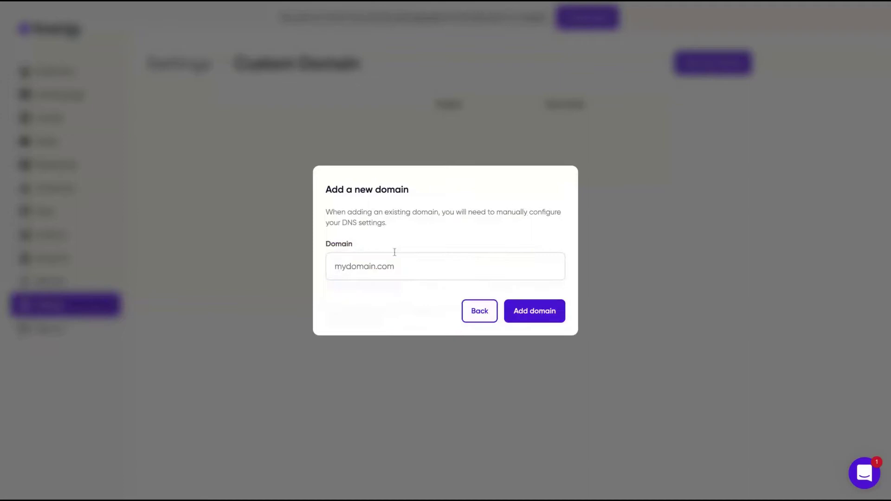
pyautogui.click(474, 313)
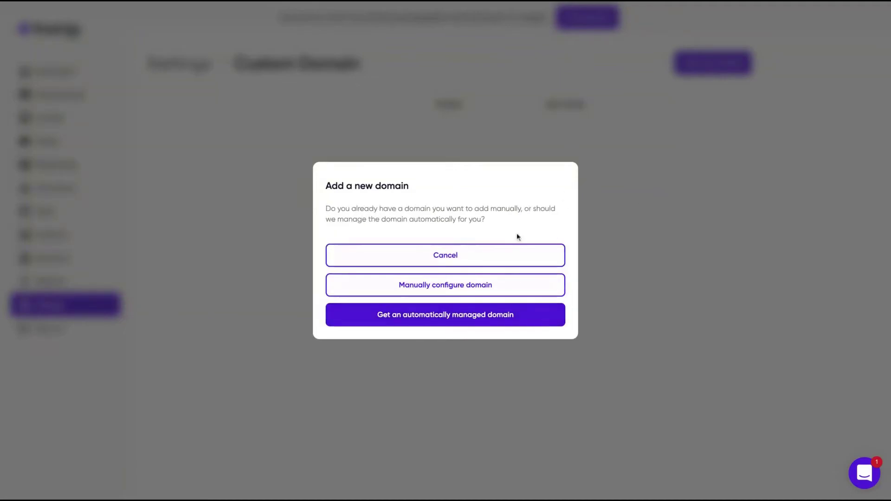
pyautogui.click(476, 259)
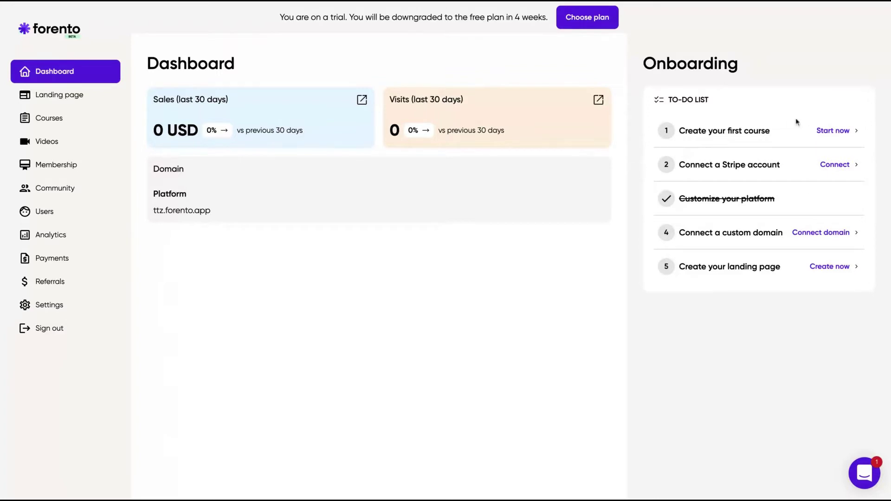
# - Create draft course 'My First Course' with description 'AppSumo is Great!' and view its settings
pyautogui.click(832, 131)
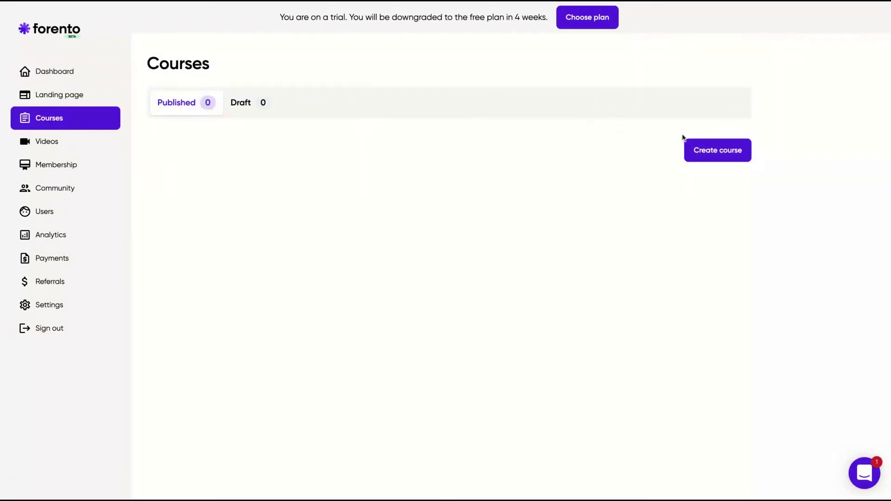
pyautogui.click(714, 151)
pyautogui.click(362, 223)
pyautogui.write('My F')
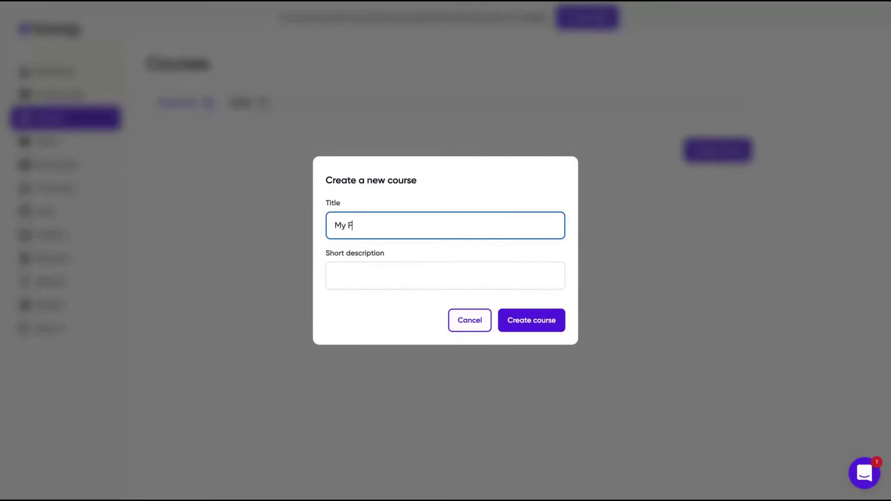
pyautogui.write('irst Course')
pyautogui.press('Tab')
pyautogui.write('AppSumo is Great')
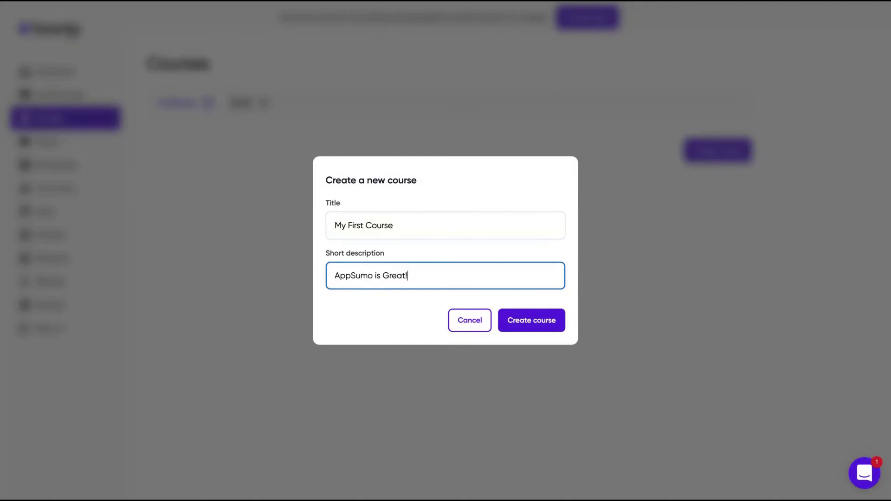
pyautogui.click(526, 315)
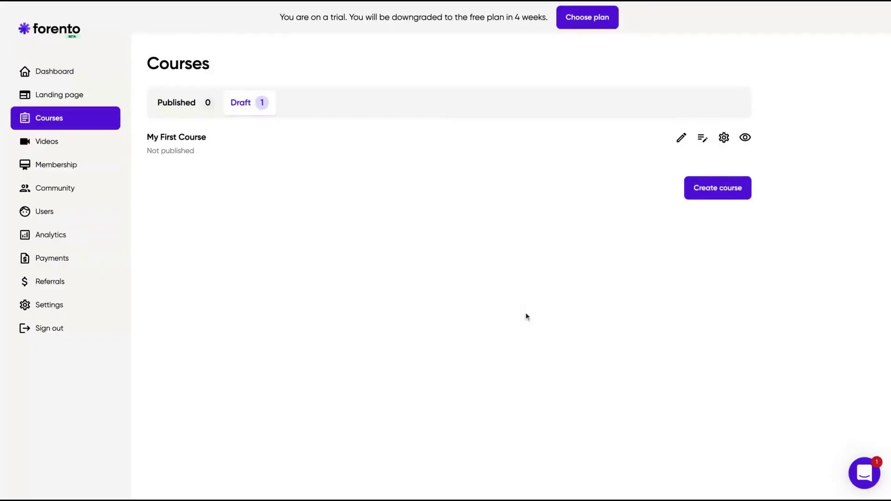
pyautogui.click(723, 137)
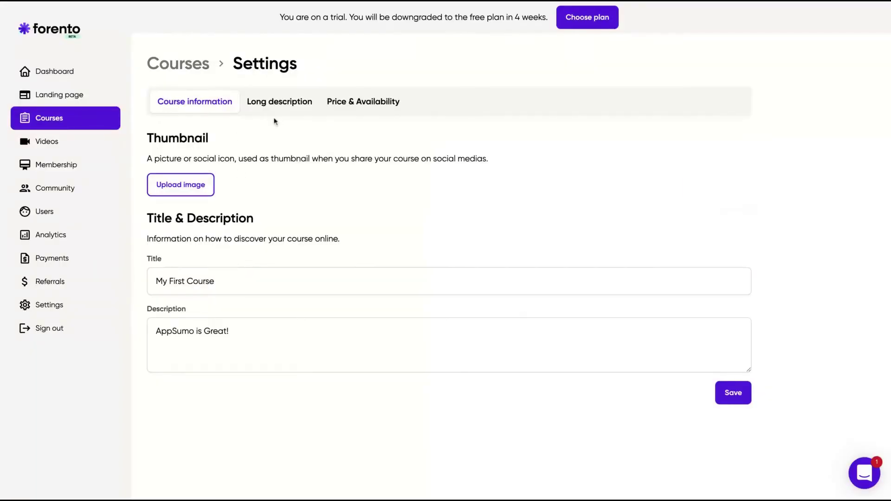
# - Try a course thumbnail upload, then save the course as free for everyone
pyautogui.click(169, 194)
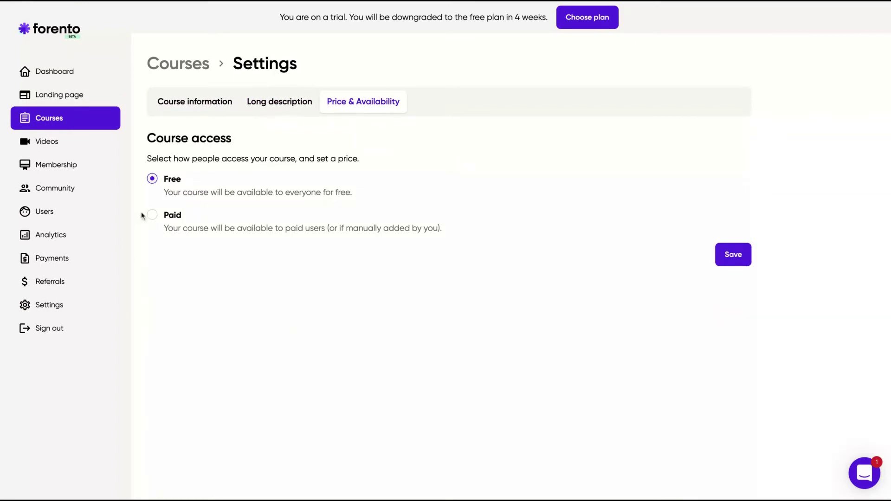
pyautogui.click(731, 244)
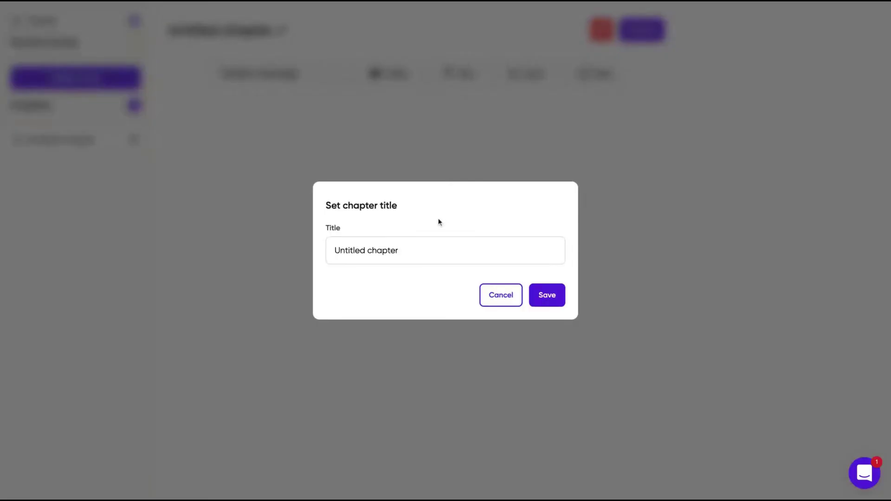
# - Replace the 'Untitled chapter' title with 'Chapter 1'
pyautogui.click(408, 255)
pyautogui.write('Ch')
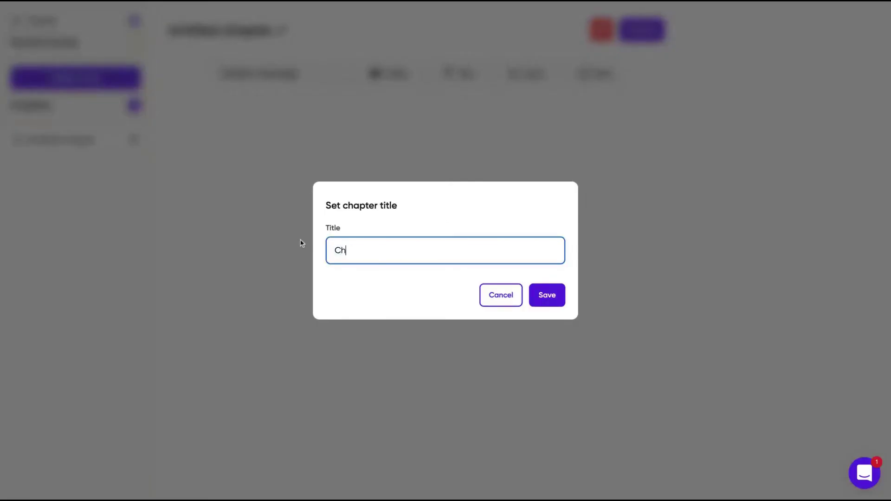
pyautogui.write('apter 1')
pyautogui.press('Return')
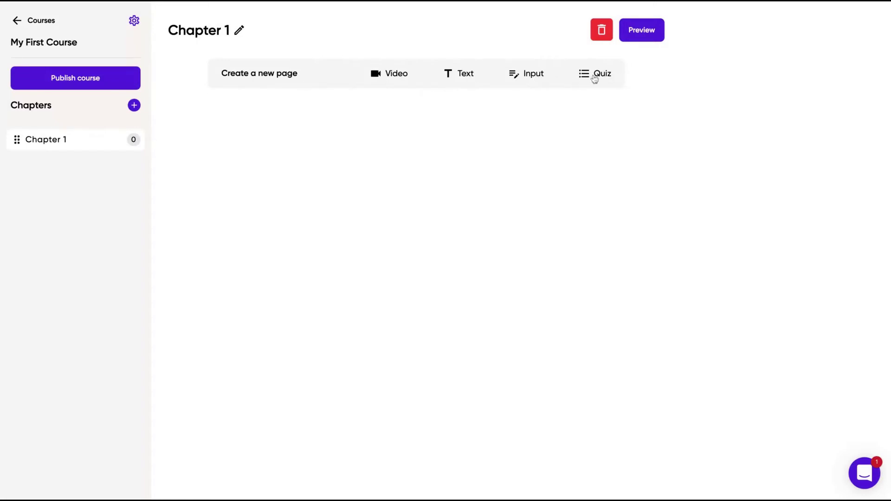
# - Add a 'Video 1' page with an uploaded video to Chapter 1 and save it
pyautogui.click(397, 81)
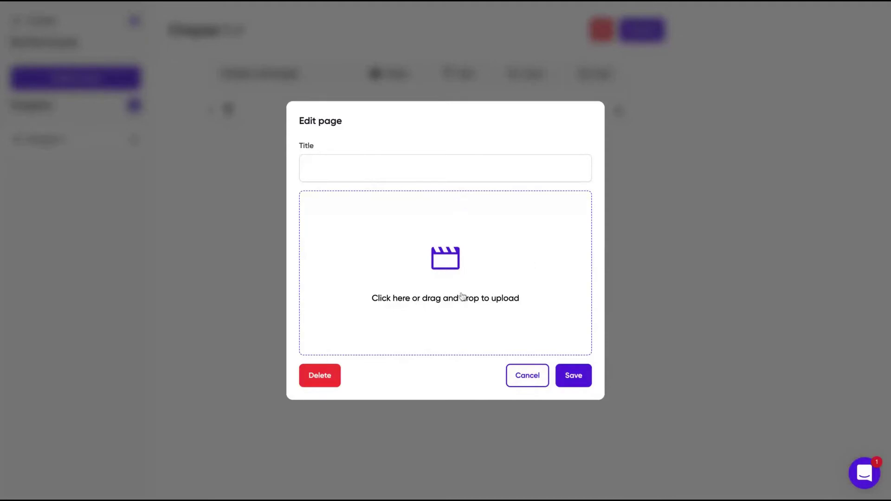
pyautogui.click(396, 164)
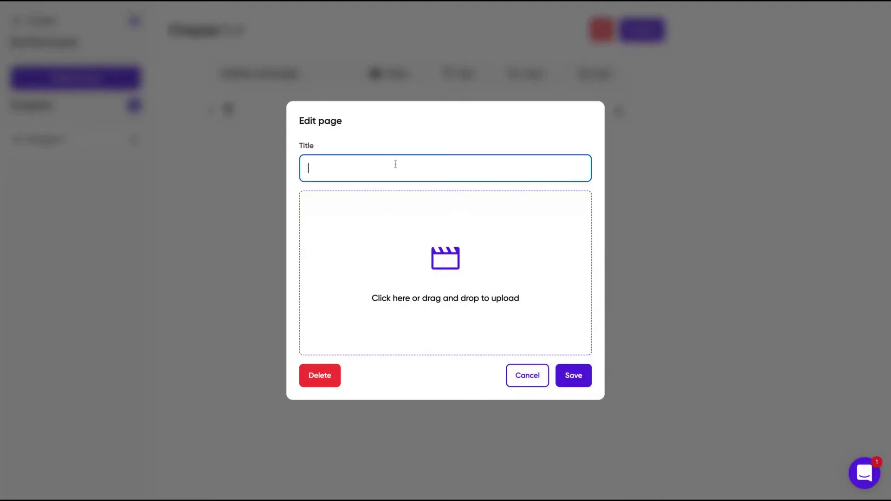
pyautogui.write('Video 1')
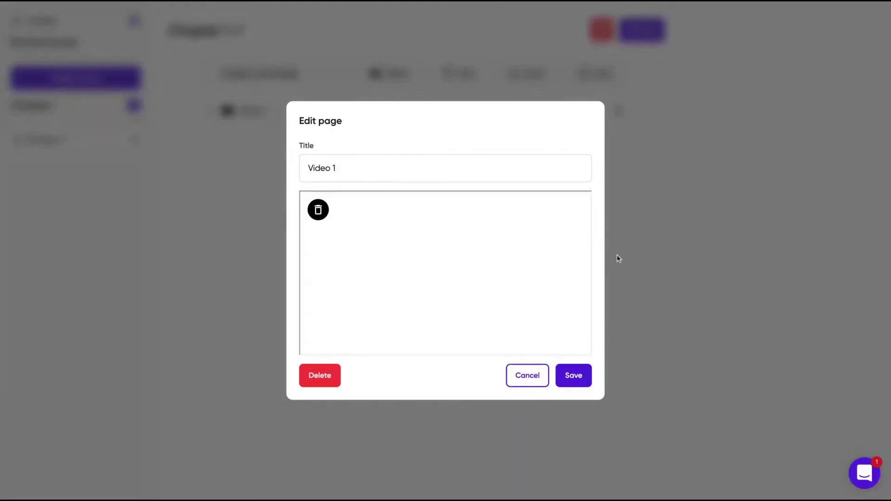
pyautogui.click(460, 79)
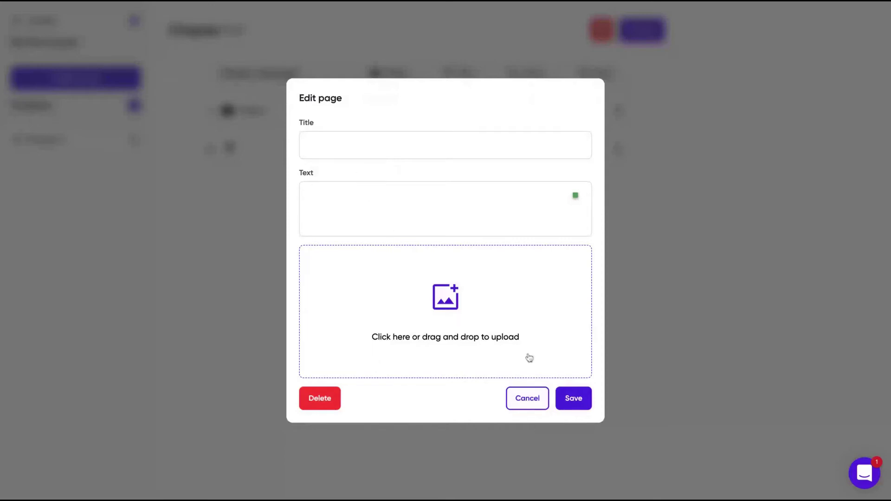
# - Save the text page and add an input page, keeping its answer type single line
pyautogui.click(527, 398)
pyautogui.click(529, 72)
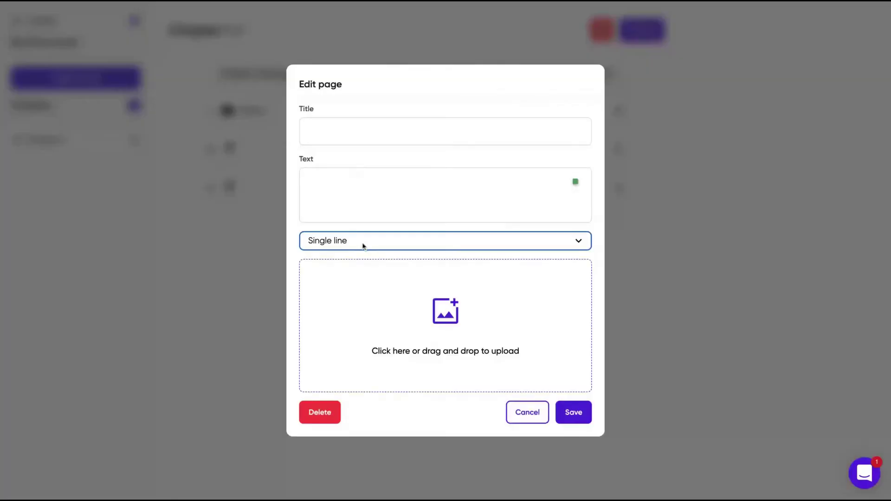
pyautogui.press('Down')
pyautogui.press('Up')
# - Make the new page a quiz asking 'How are you?' with answers 'I'm good' and 'Not so good', then save
pyautogui.click(527, 412)
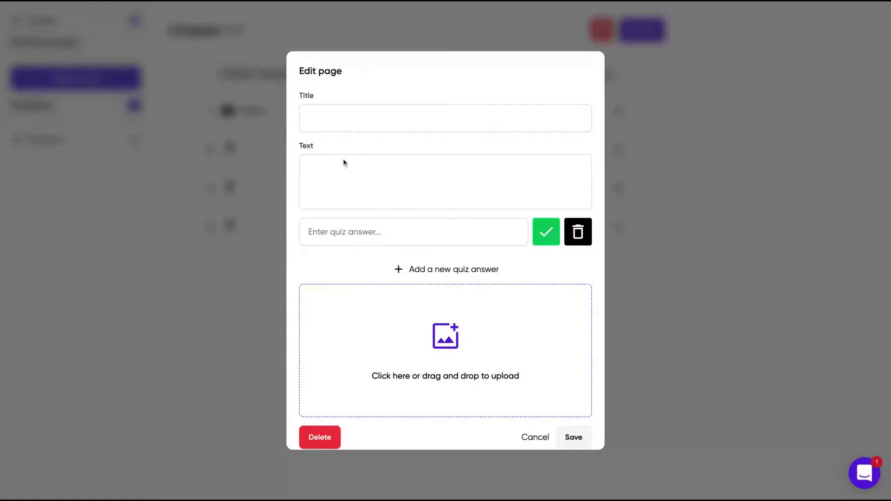
pyautogui.write('How are you?')
pyautogui.click(404, 232)
pyautogui.write("I'm goo")
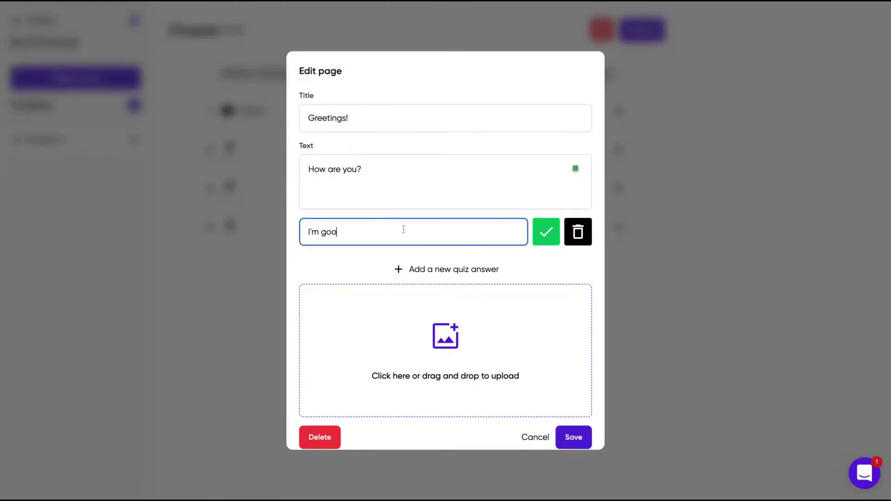
pyautogui.write('d')
pyautogui.click(472, 269)
pyautogui.click(374, 268)
pyautogui.write('Not')
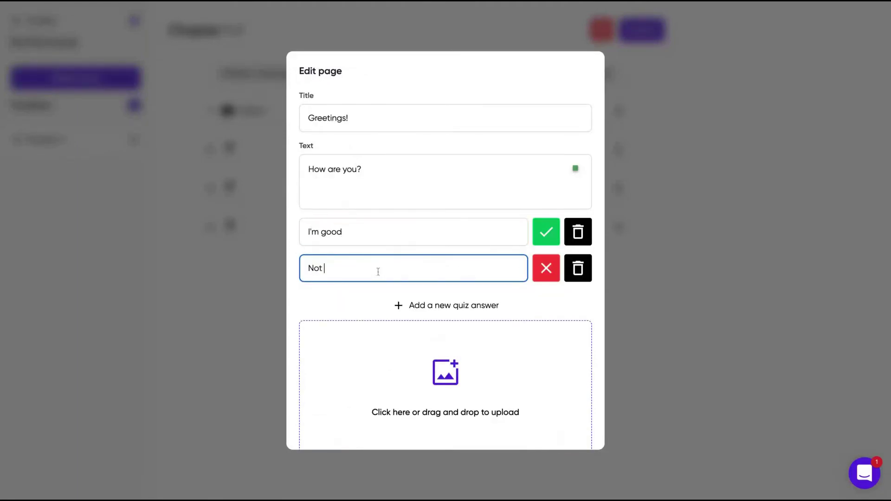
pyautogui.write(' so good')
pyautogui.scroll(-1, 366, 292)
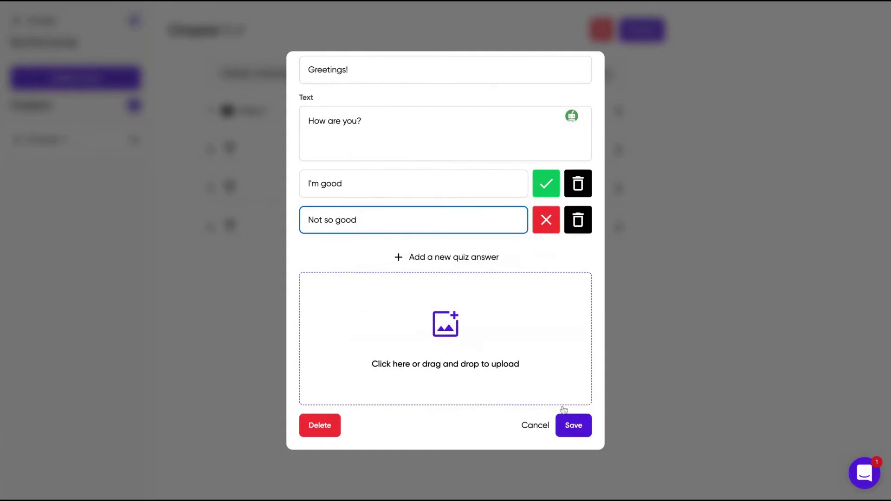
pyautogui.click(574, 426)
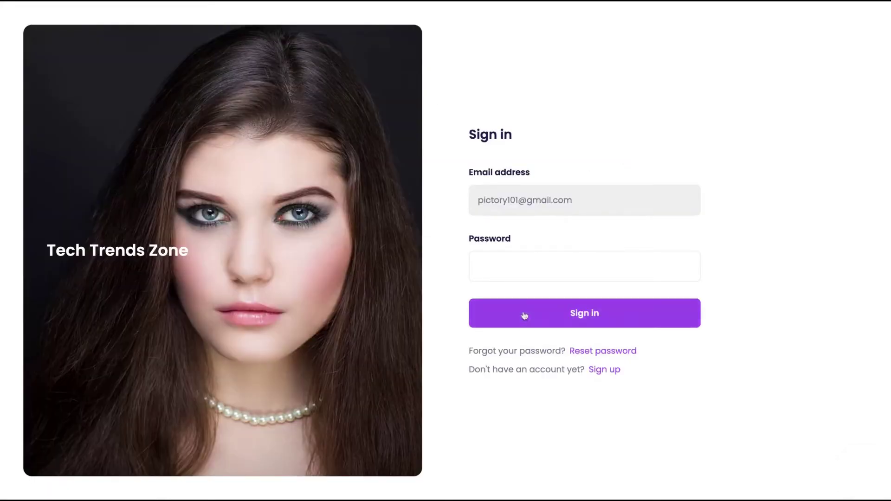
# - Sign back in, view the empty Videos section, then move on to Landing page
pyautogui.click(531, 263)
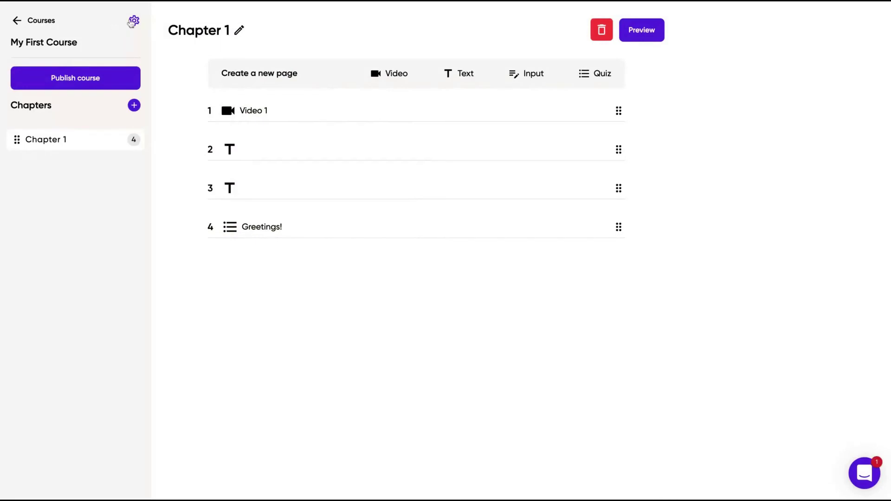
pyautogui.click(132, 20)
pyautogui.click(51, 141)
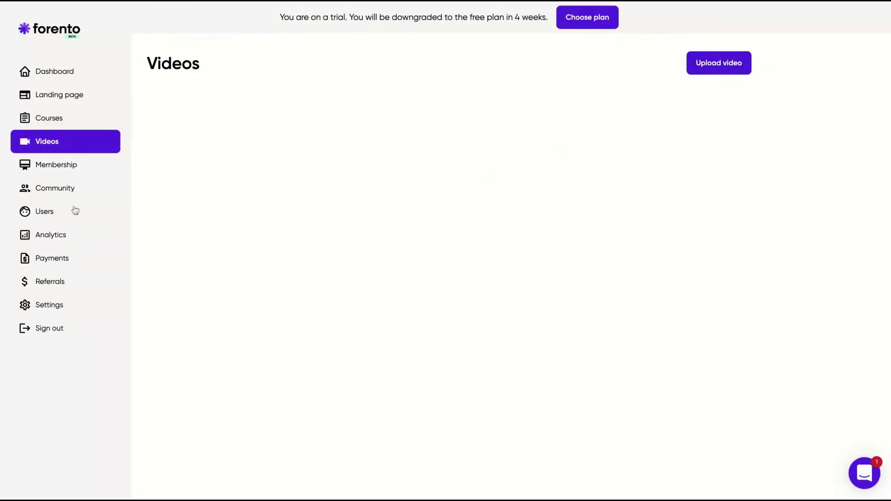
pyautogui.click(60, 95)
# - Enable the landing page and pick the ALICIA template from the template grid
pyautogui.click(457, 220)
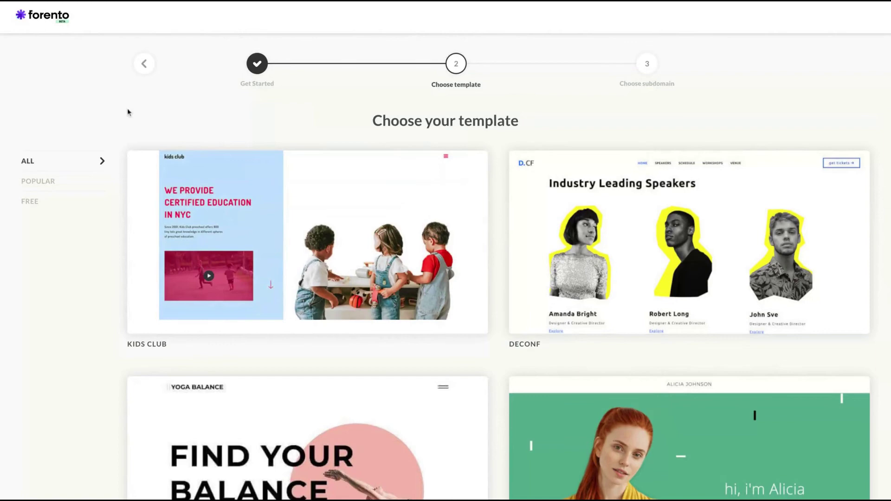
pyautogui.scroll(-1, 483, 188)
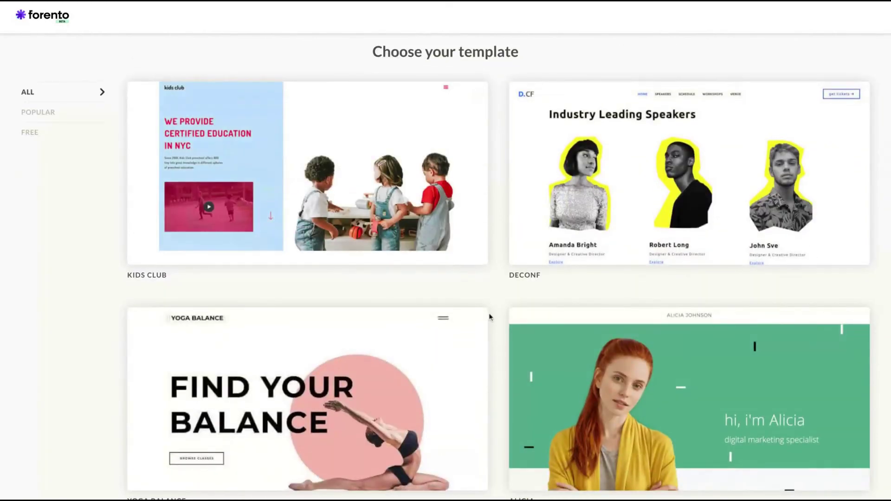
pyautogui.scroll(-2, 501, 287)
pyautogui.scroll(-2, 489, 290)
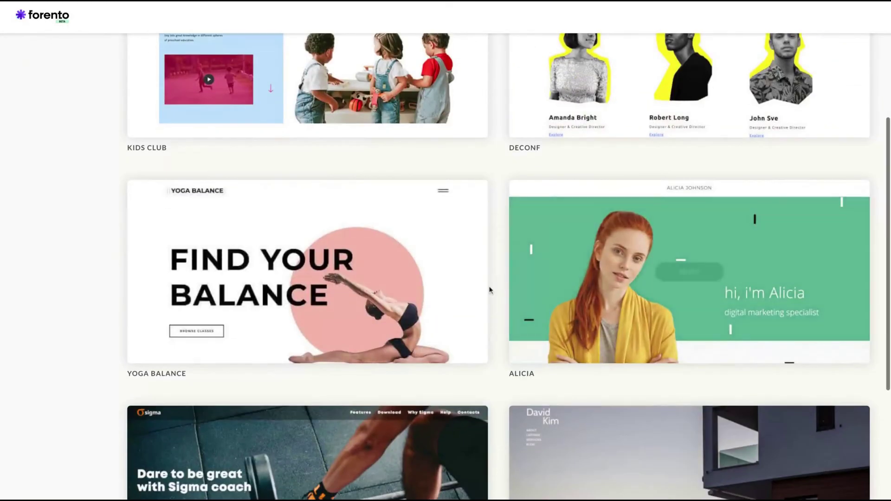
pyautogui.scroll(-2, 489, 291)
pyautogui.scroll(-8, 499, 379)
pyautogui.scroll(5, 682, 332)
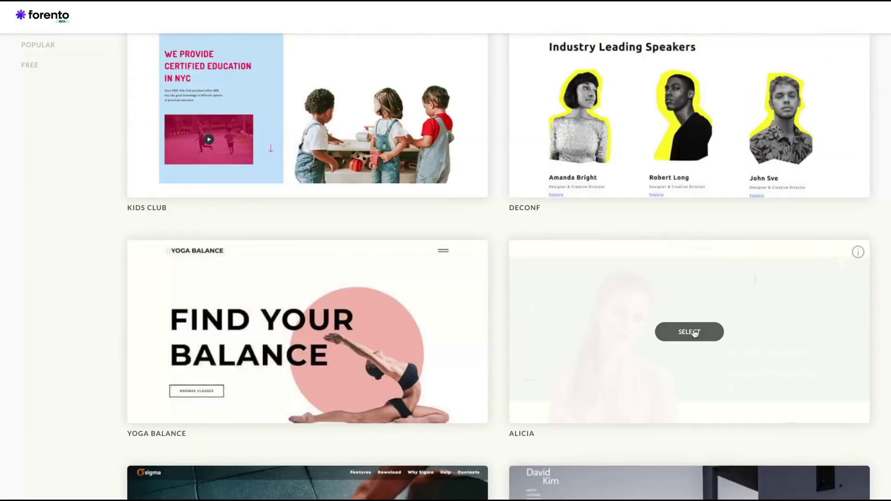
pyautogui.click(687, 332)
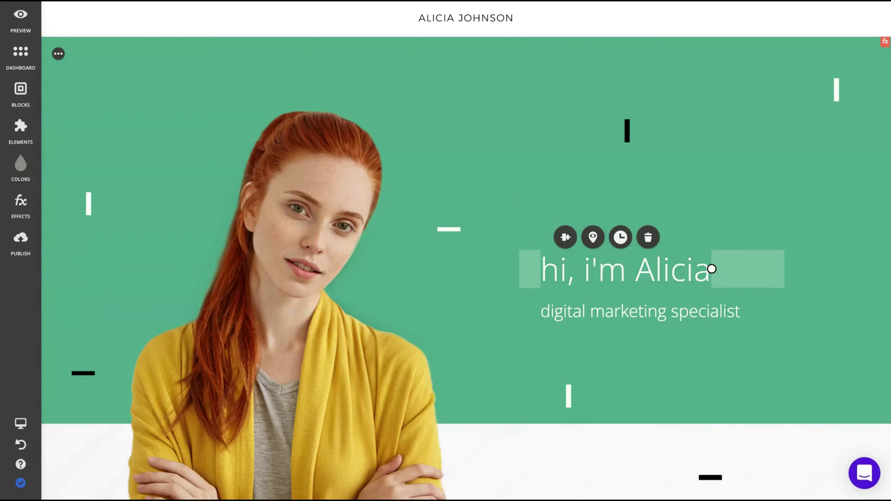
# - Scroll down through the Alicia landing page in the site builder
pyautogui.scroll(-5, 711, 269)
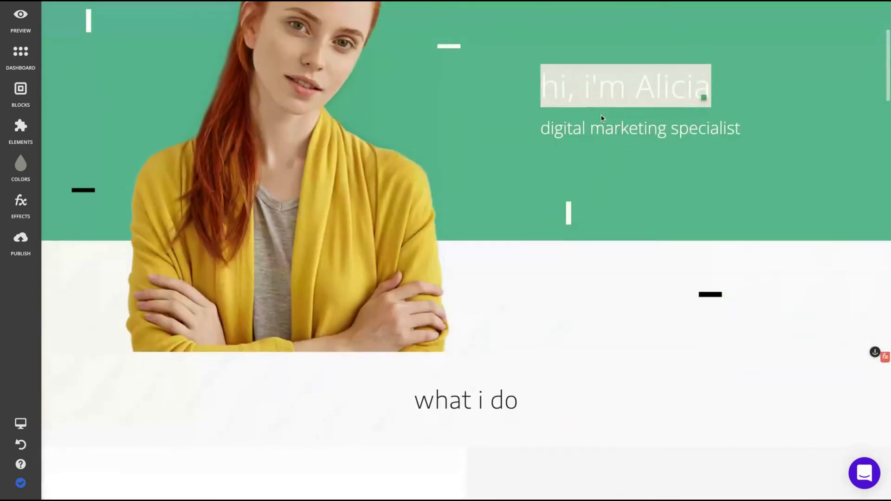
pyautogui.scroll(-2, 99, 183)
pyautogui.scroll(-2, 107, 190)
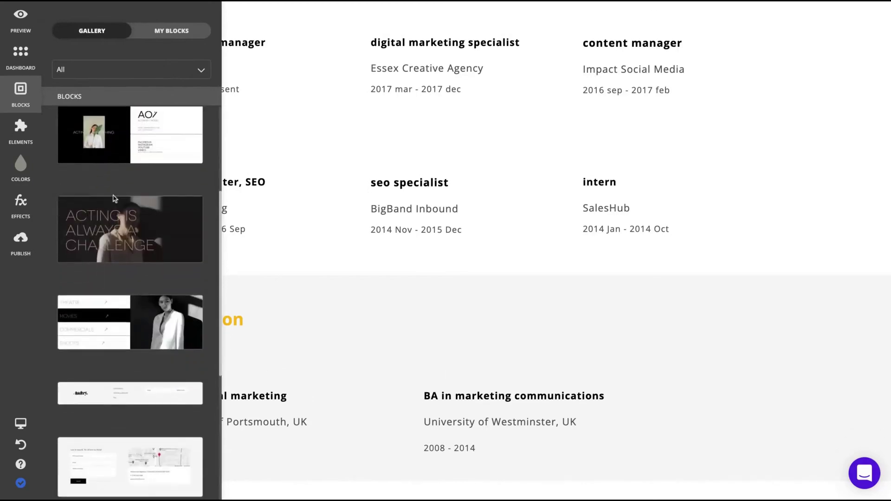
pyautogui.scroll(-5, 114, 199)
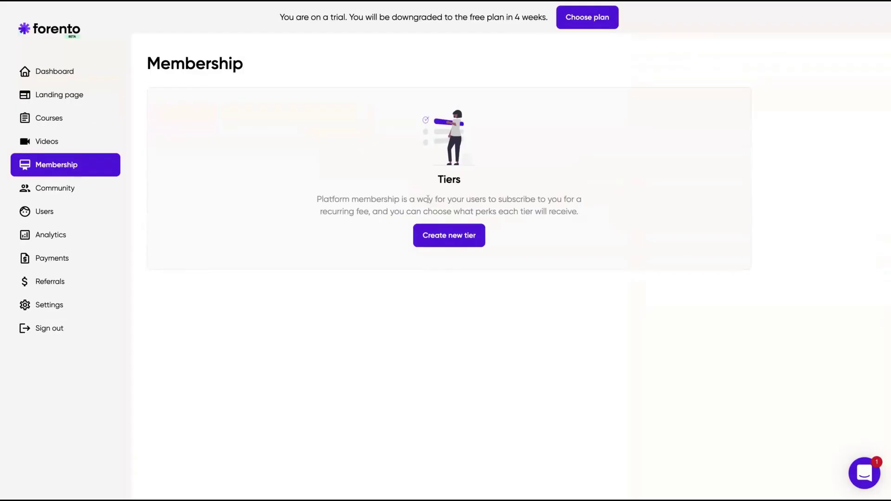
pyautogui.click(448, 230)
pyautogui.click(369, 178)
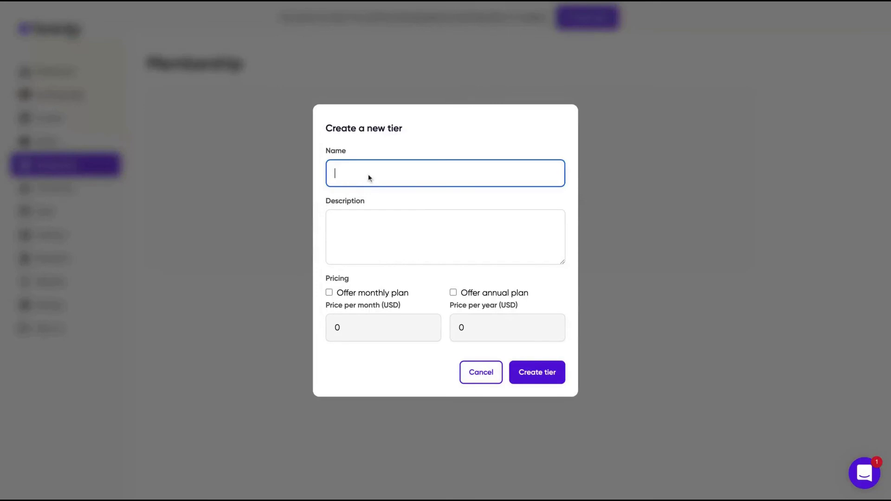
pyautogui.write('Tier')
pyautogui.press('BackSpace')
pyautogui.press('BackSpace')
pyautogui.press('BackSpace')
pyautogui.write('Silver')
pyautogui.click(379, 219)
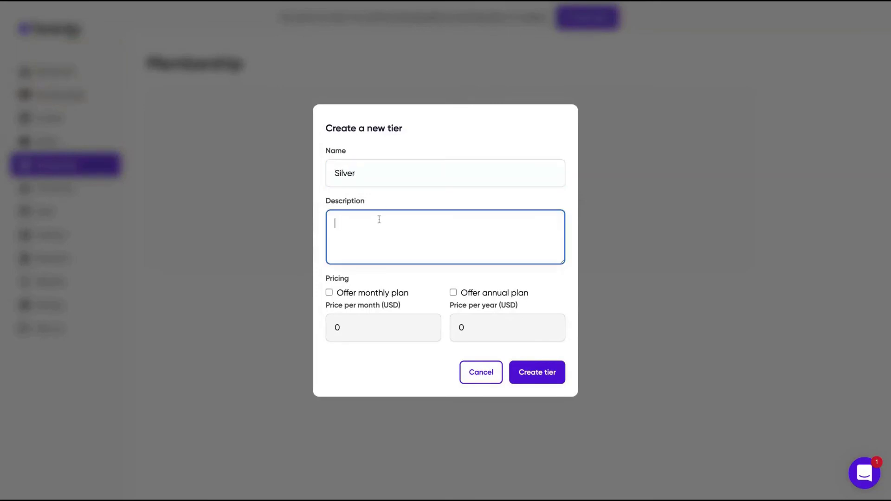
pyautogui.write('Silver')
pyautogui.click(328, 294)
pyautogui.click(454, 293)
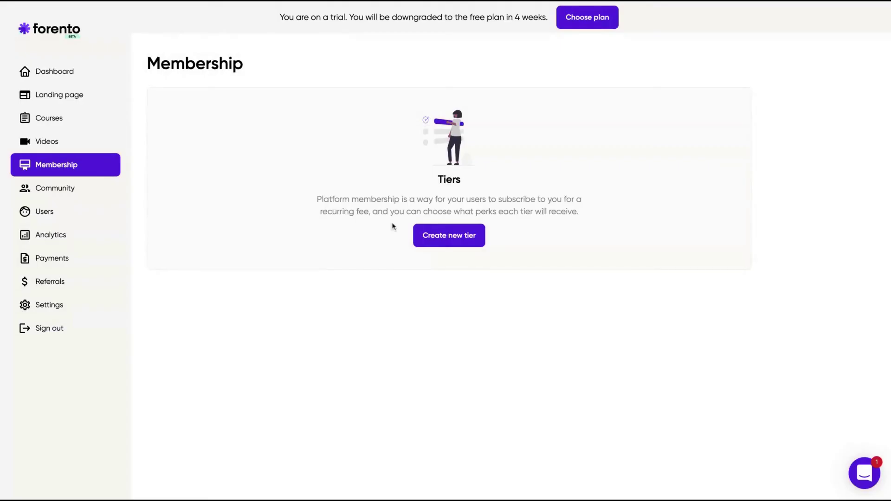
# - Enable the community and look through its Posts, Messages and Settings tabs
pyautogui.click(69, 193)
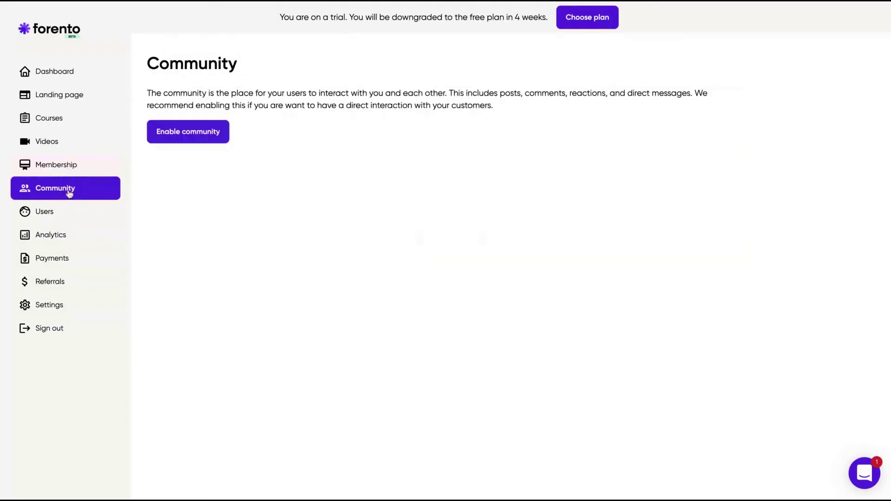
pyautogui.click(183, 141)
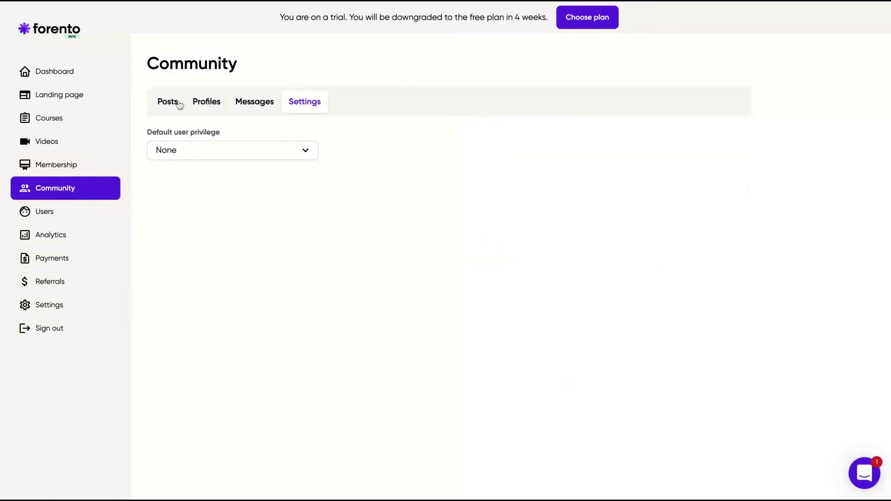
pyautogui.click(179, 103)
pyautogui.click(254, 102)
pyautogui.click(306, 103)
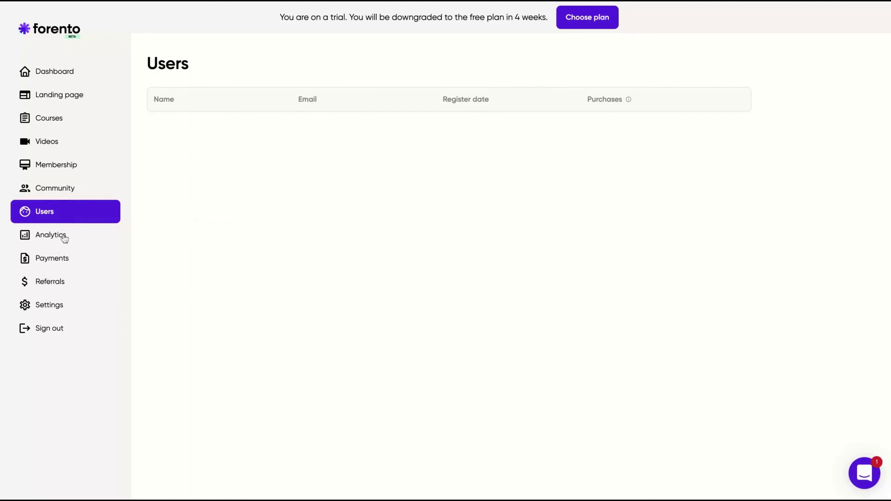
# - Review the Analytics dashboard, then bring up Payments with its Stripe connection prompt
pyautogui.click(60, 234)
pyautogui.scroll(-1, 319, 223)
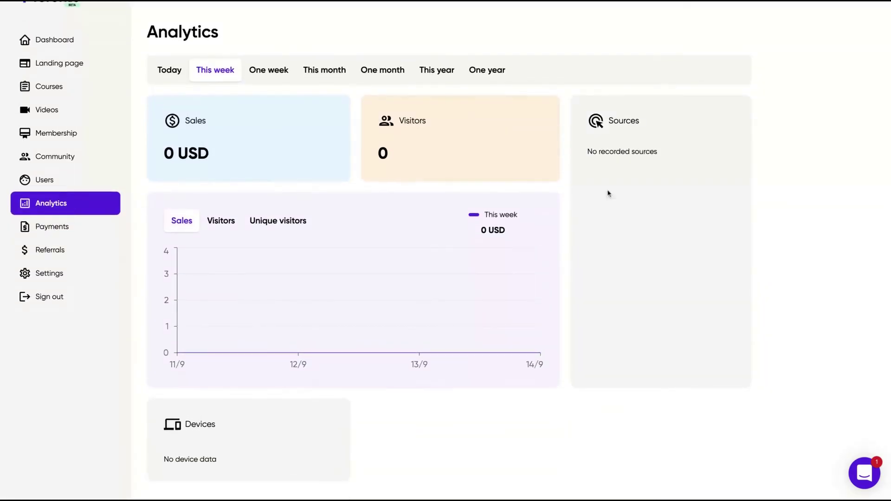
pyautogui.click(52, 227)
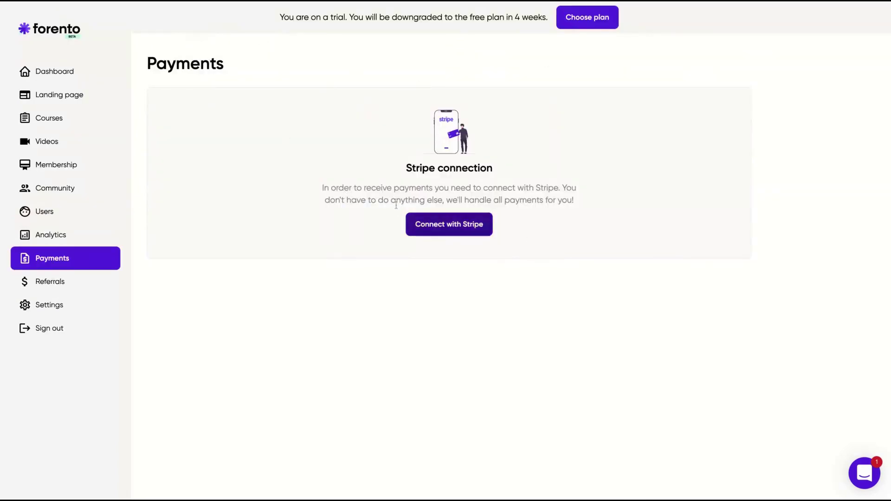
pyautogui.click(49, 304)
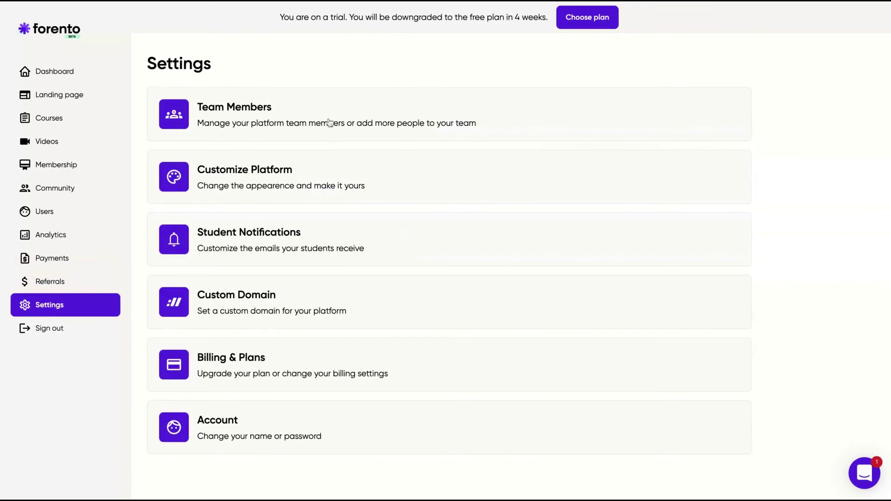